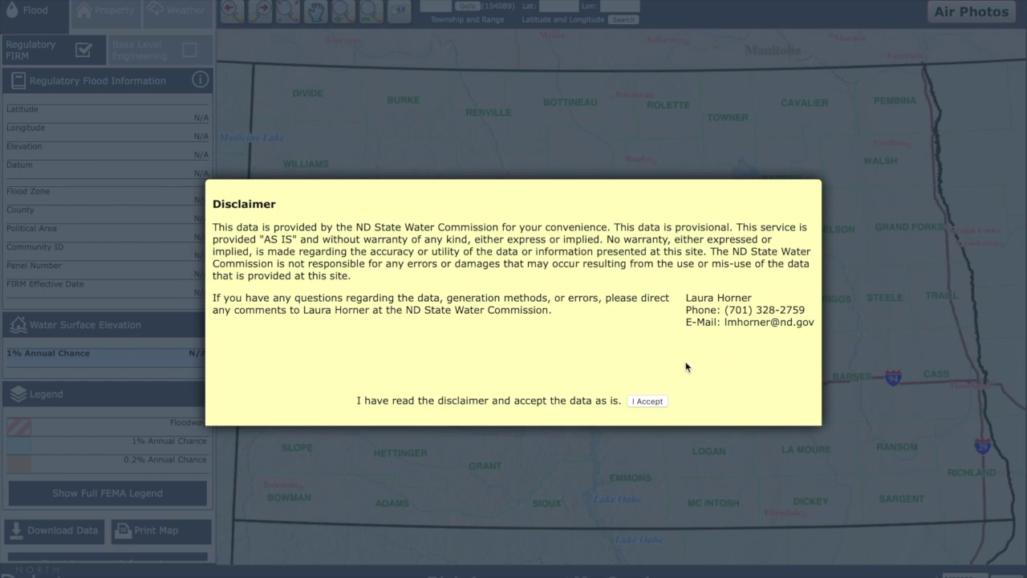
- Accept the data Disclaimer with 'I Accept' to unlock the statewide county map
left_click(649, 401)
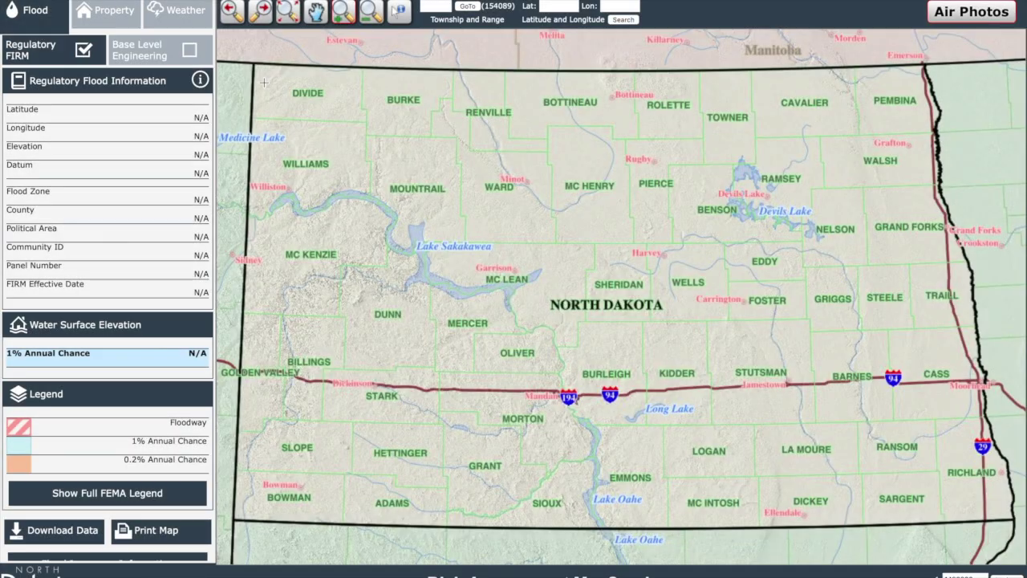
left_click(96, 23)
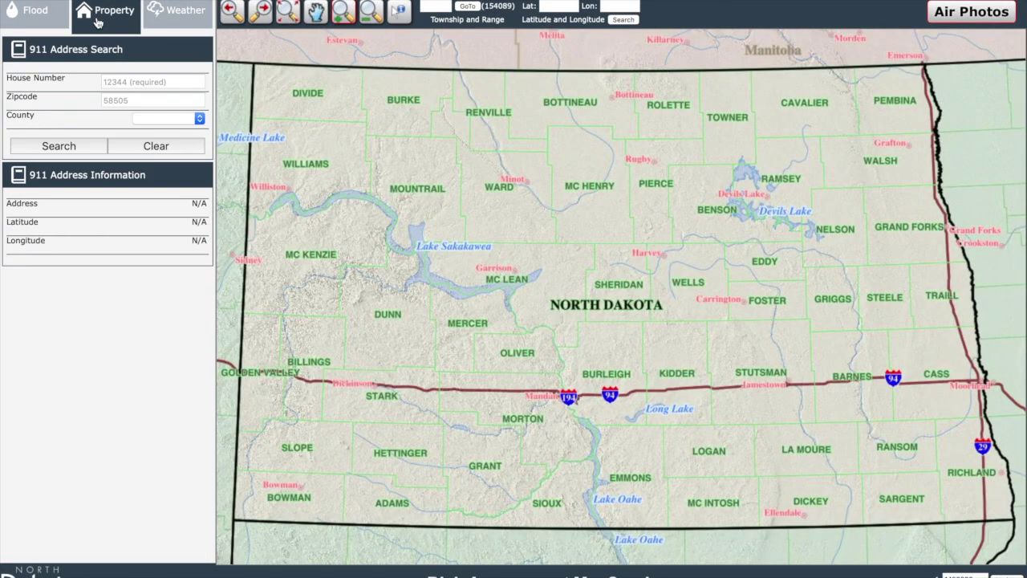
left_click(170, 13)
left_click(95, 13)
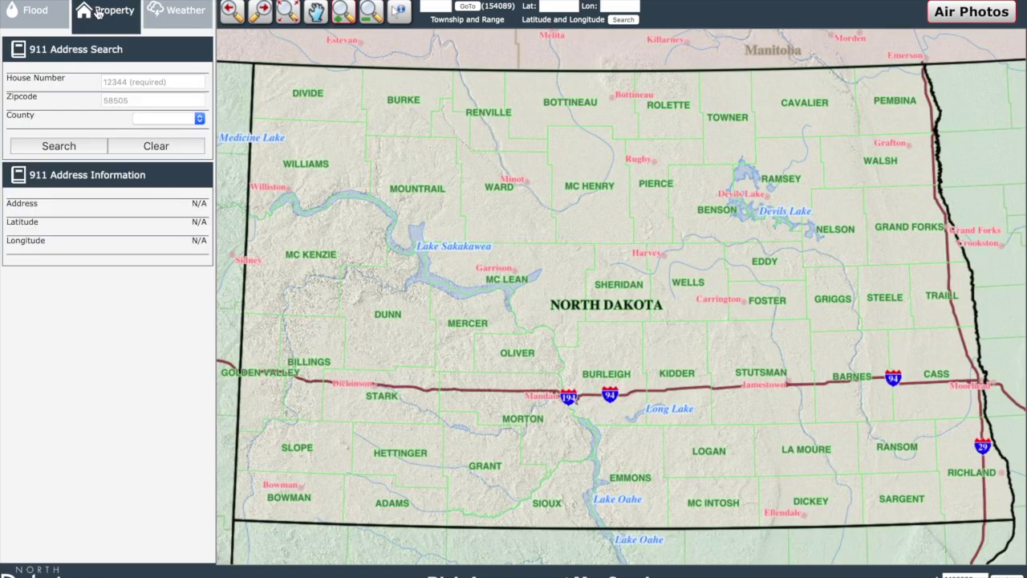
left_click(46, 12)
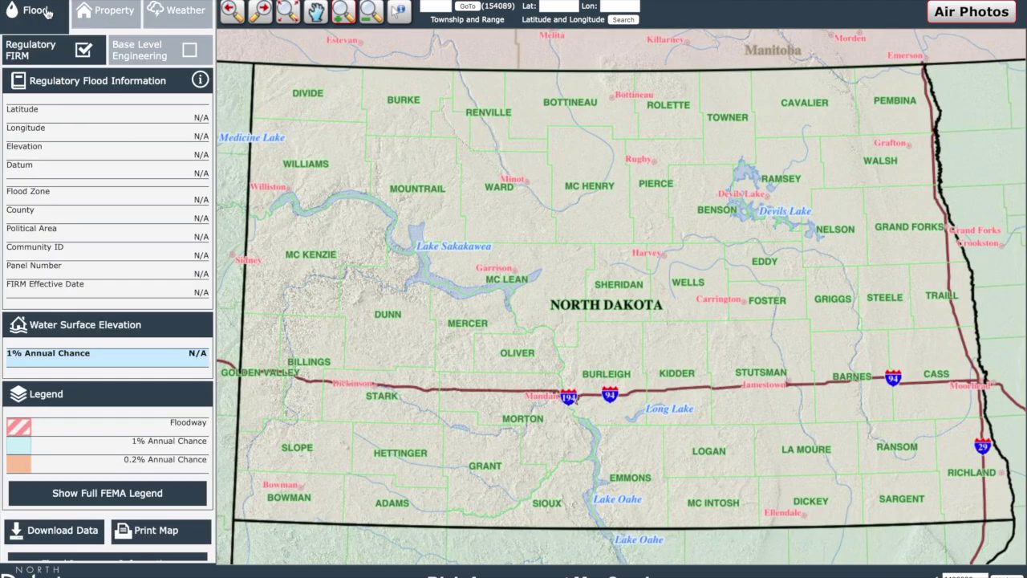
left_click(152, 53)
left_click(51, 53)
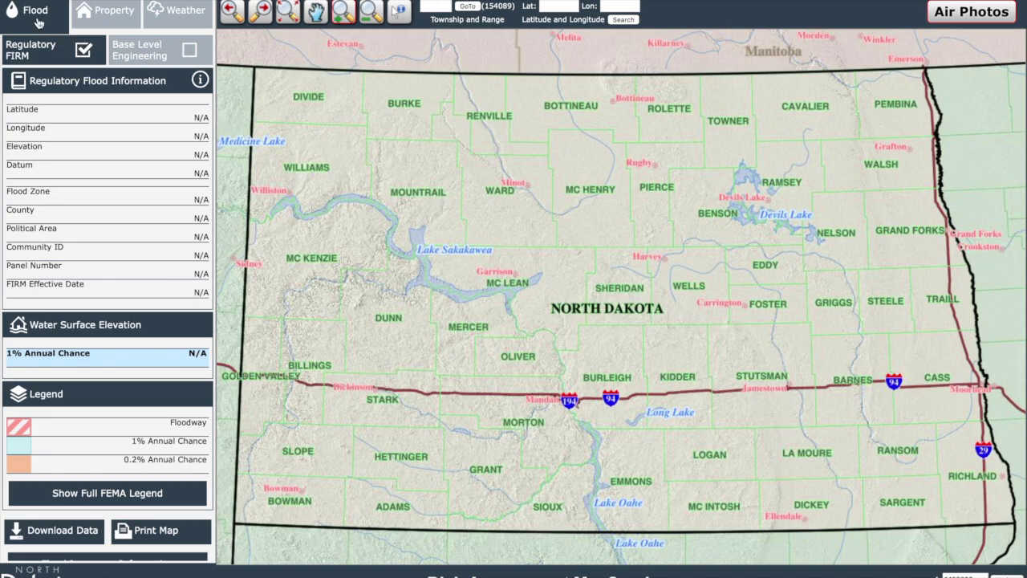
left_click(100, 25)
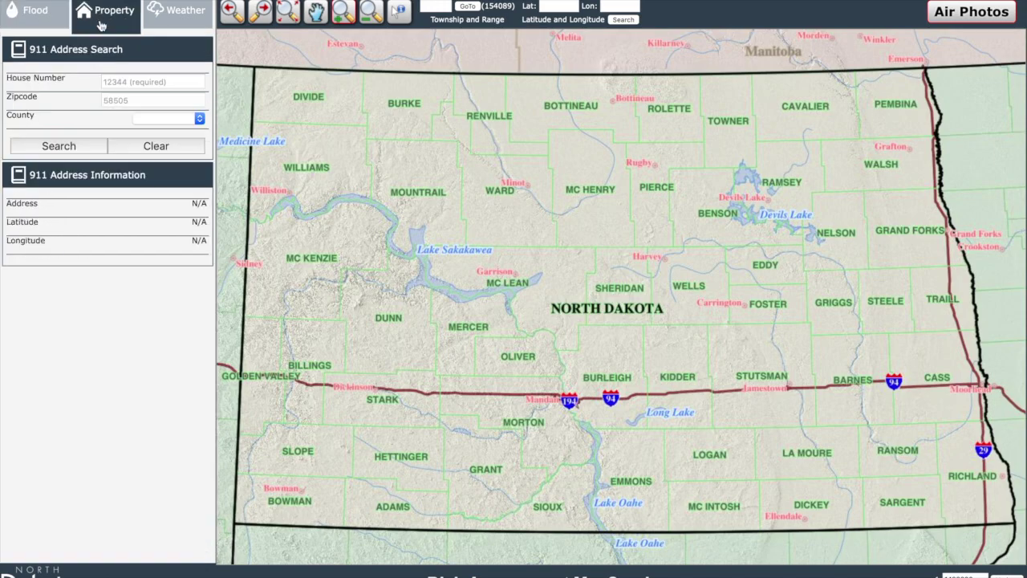
left_click(182, 19)
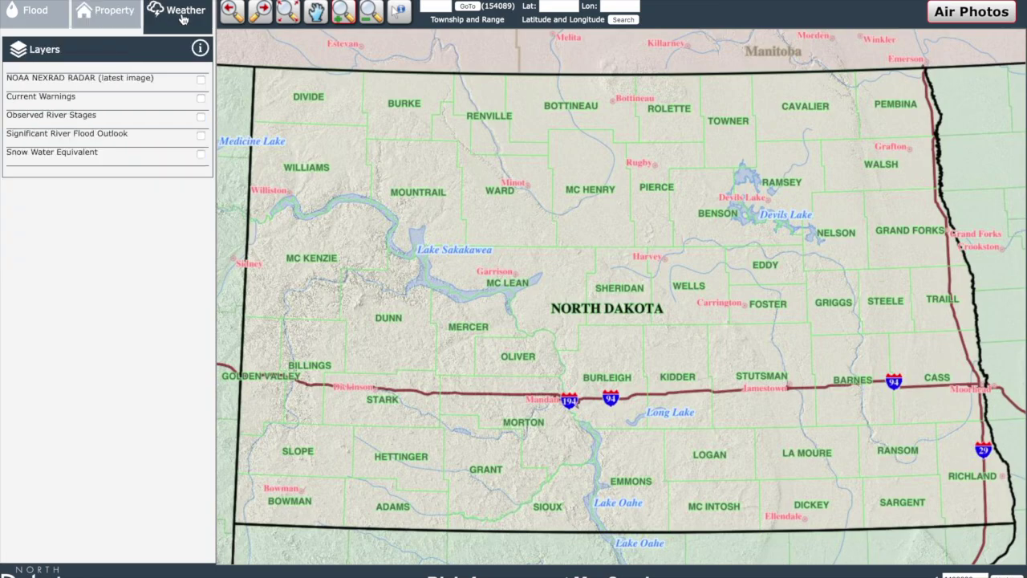
left_click(55, 15)
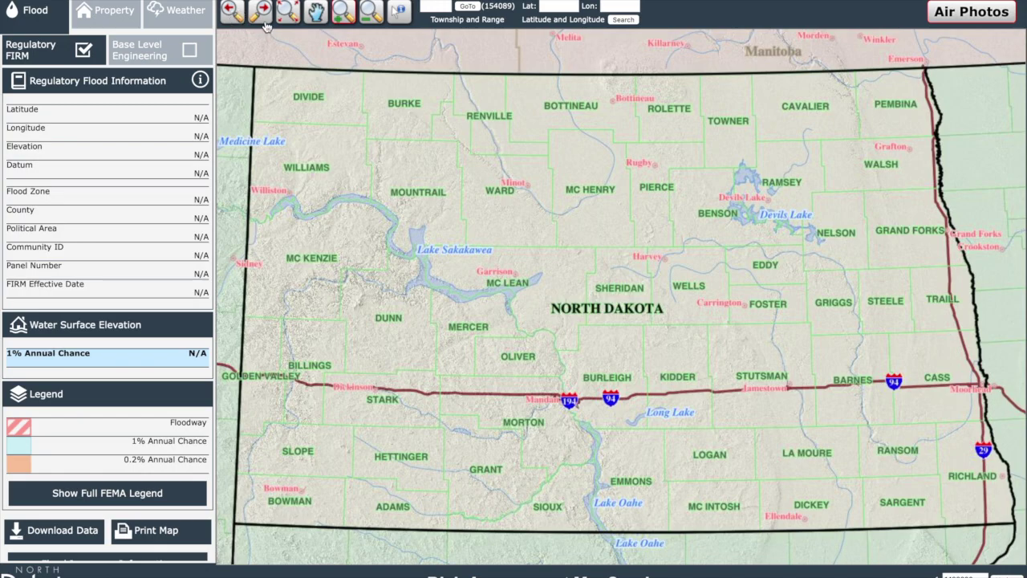
- Nudge the statewide map slightly, then box-zoom into the Mountrail to Long Lake area
left_click(316, 13)
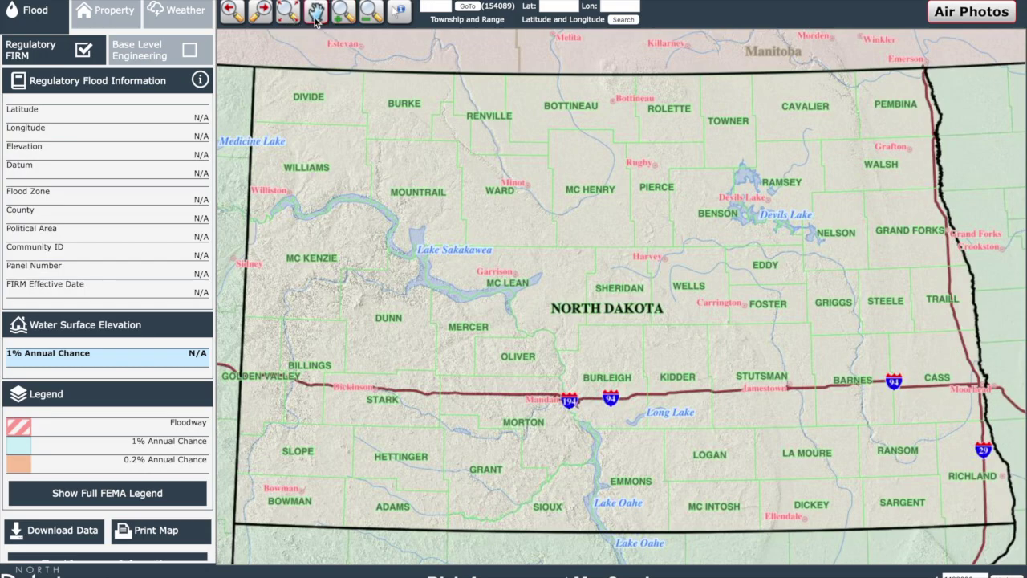
mouse_move(363, 160)
left_mouse_down()
mouse_move(348, 162)
mouse_move(416, 182)
mouse_move(325, 170)
mouse_move(379, 174)
left_mouse_up()
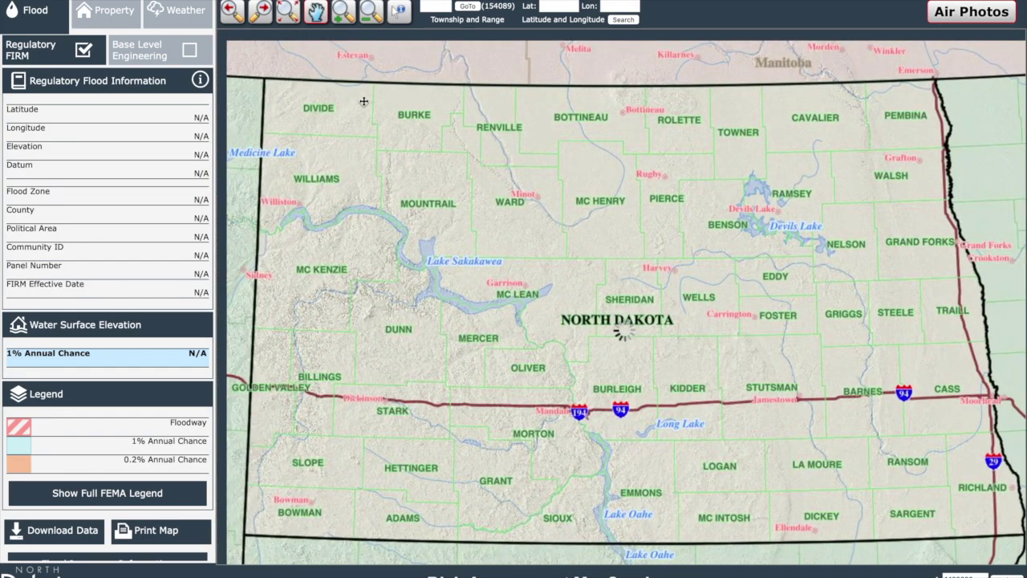
left_click(352, 15)
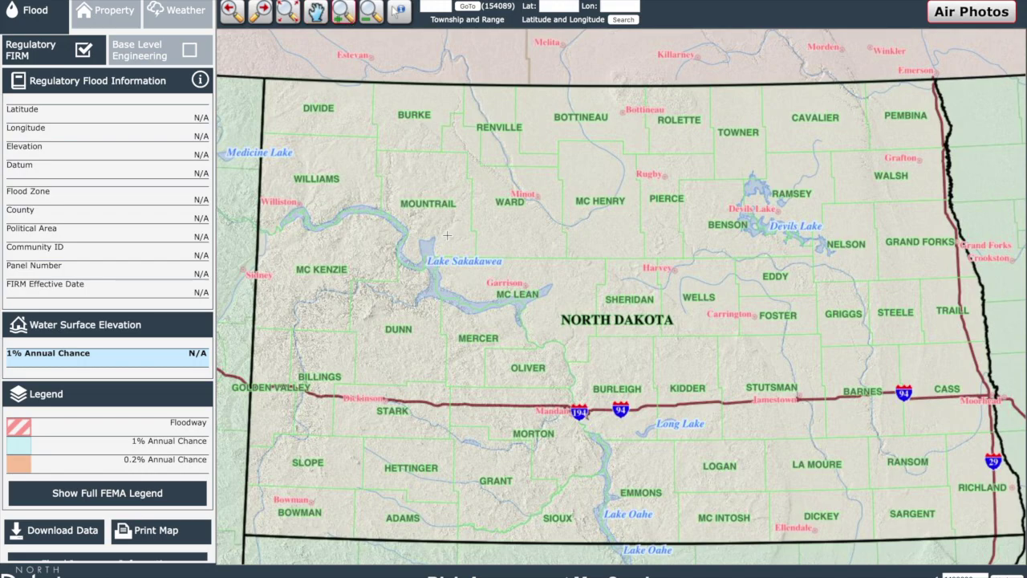
left_click_drag(412, 212, 701, 434)
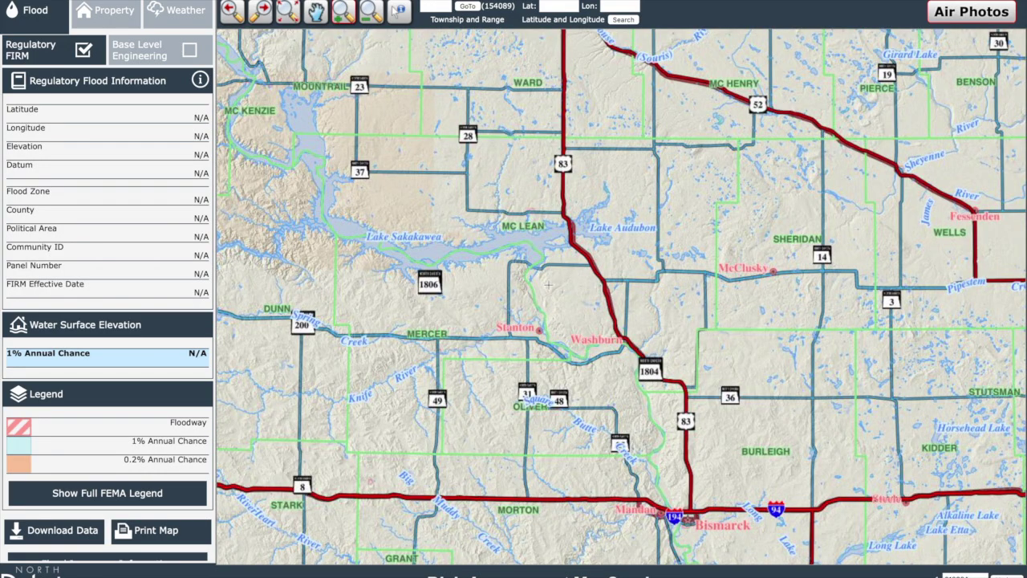
- Box-zoom back out to the whole state and select the Identify tool
left_click(371, 13)
left_click_drag(370, 161, 700, 473)
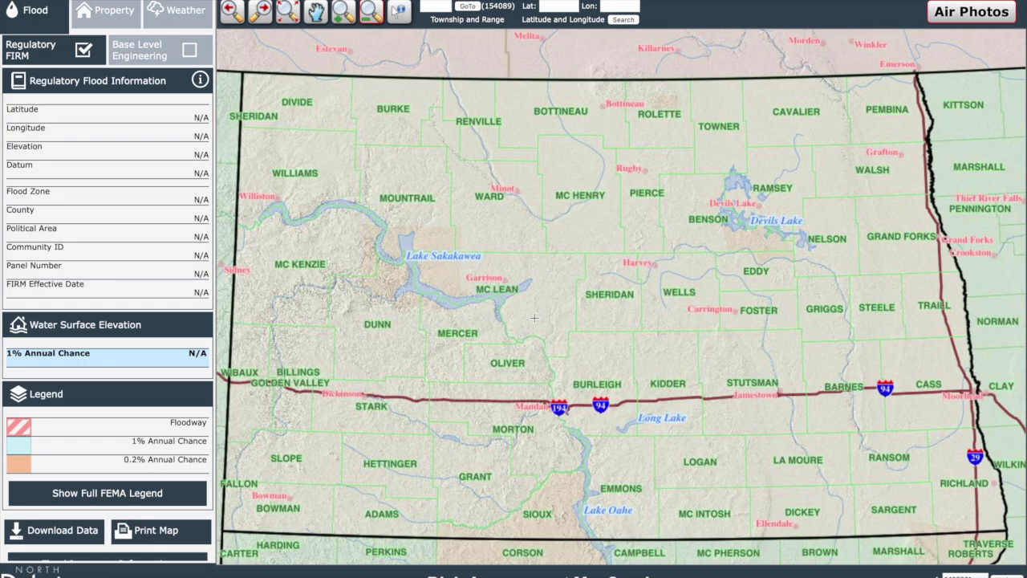
left_click(400, 14)
left_click(140, 61)
left_click(56, 60)
left_click(81, 543)
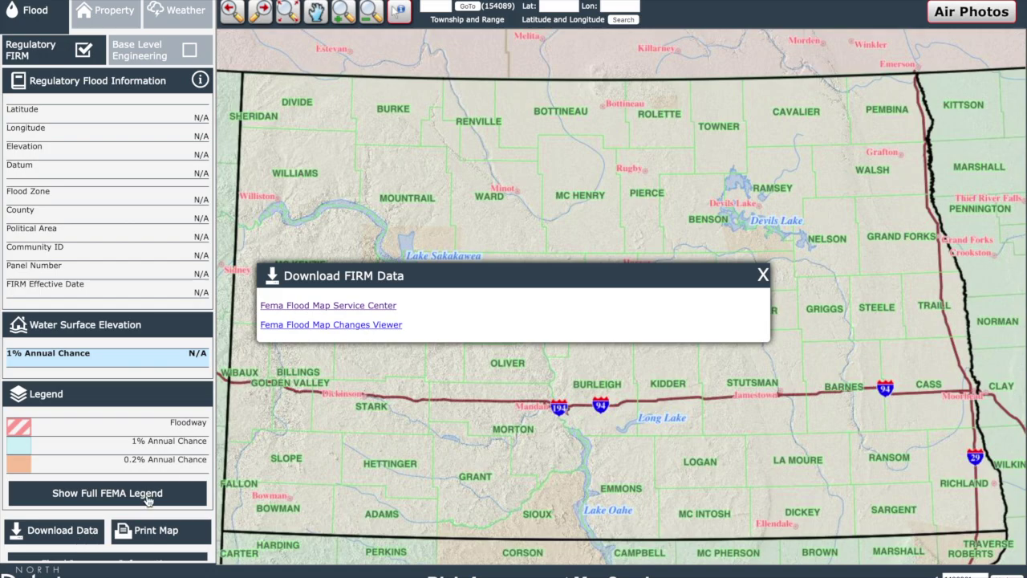
left_click(765, 275)
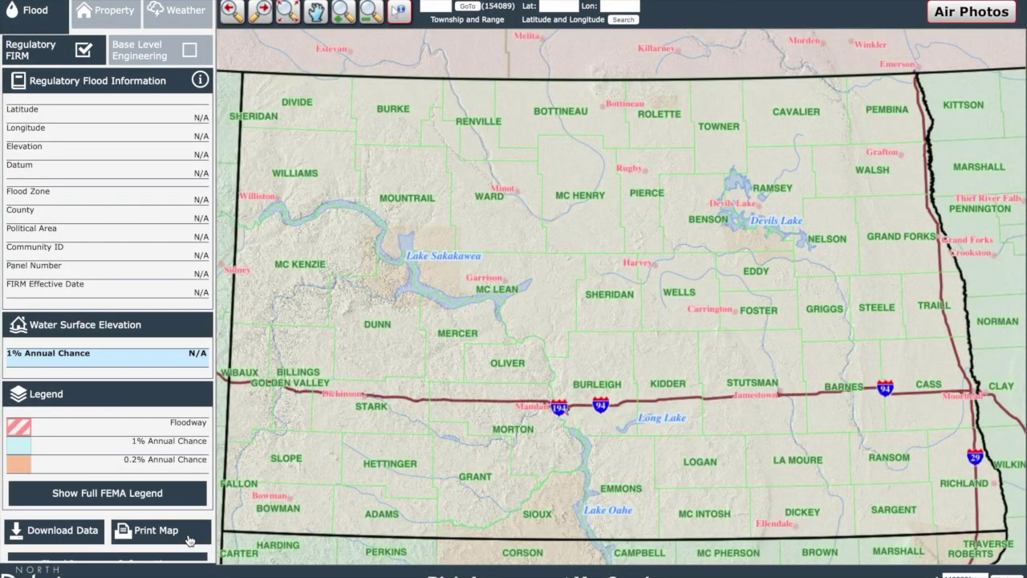
- Bring up the Weather layers list with NEXRAD radar, warnings, river stages, flood outlook and snow water
left_click(124, 22)
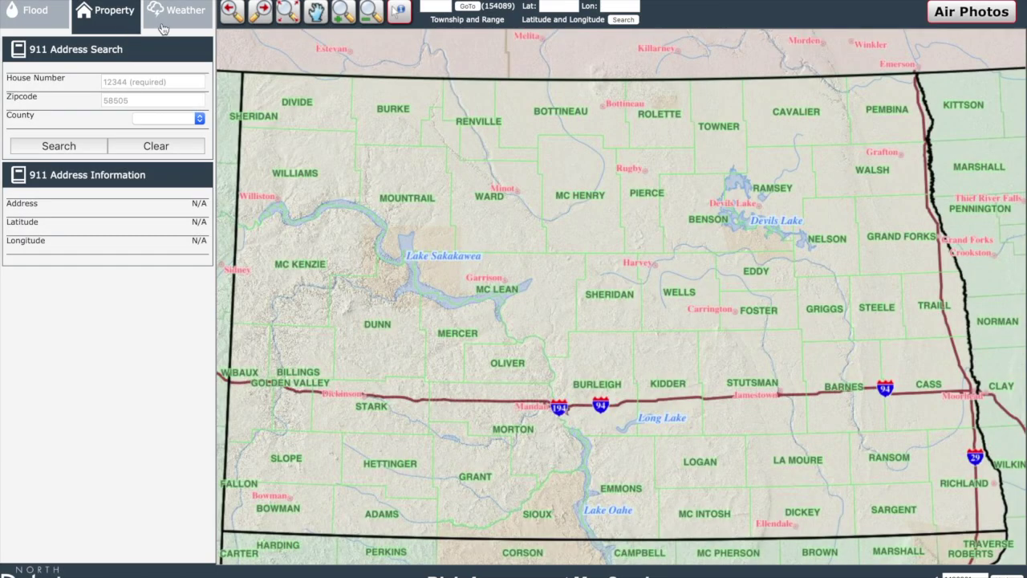
left_click(195, 28)
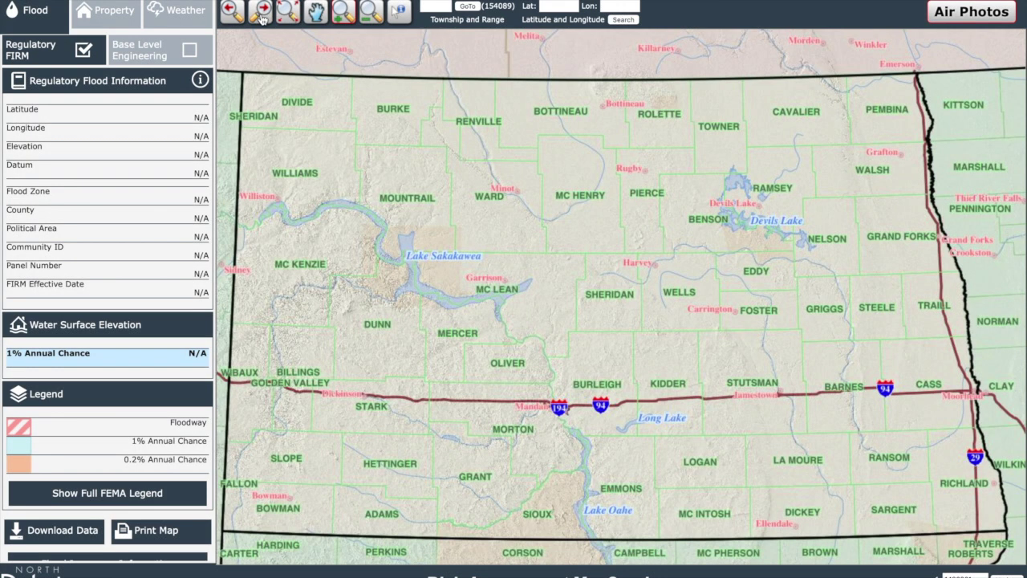
- Jump forward to the zoomed Bismarck–Mandan extent showing the Missouri River flood zones
left_click(262, 18)
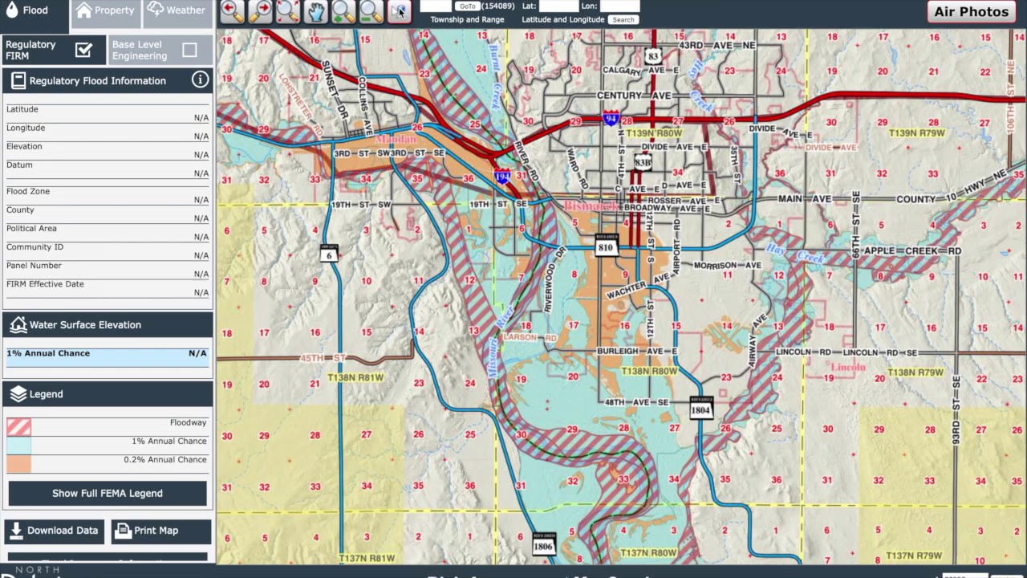
- Identify flood information at a point in south Bismarck and dismiss the floodplain alert
left_click(398, 11)
left_click(566, 283)
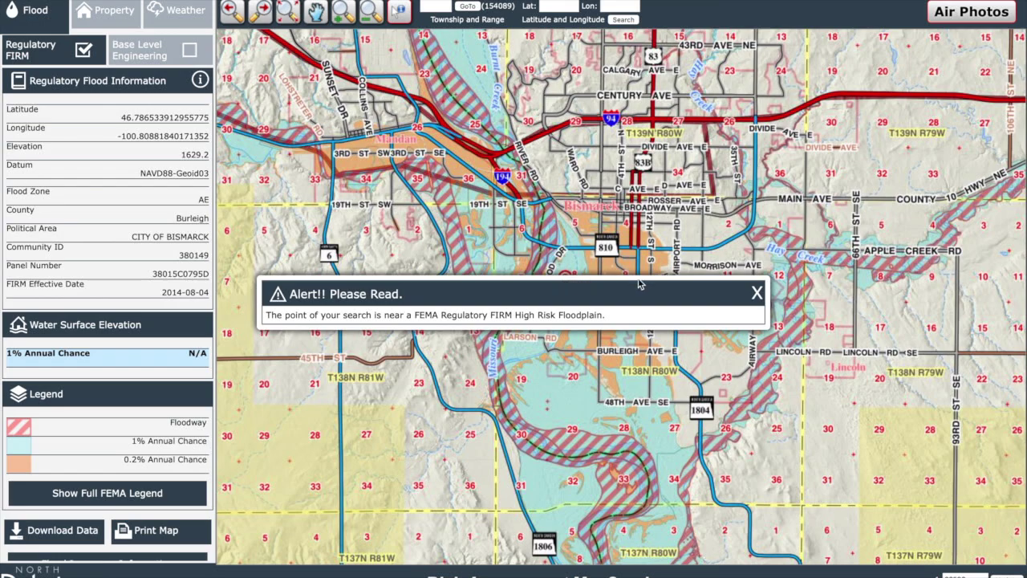
left_click(757, 294)
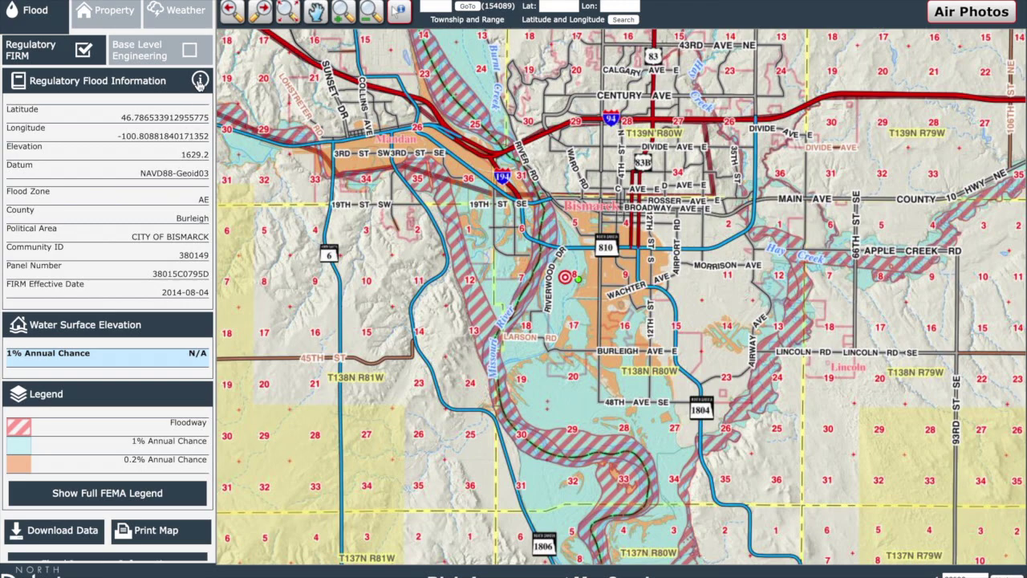
- Read the Regulatory FIRM description, switch the point to Base Level Engineering data, then go to Property lookup
left_click(199, 82)
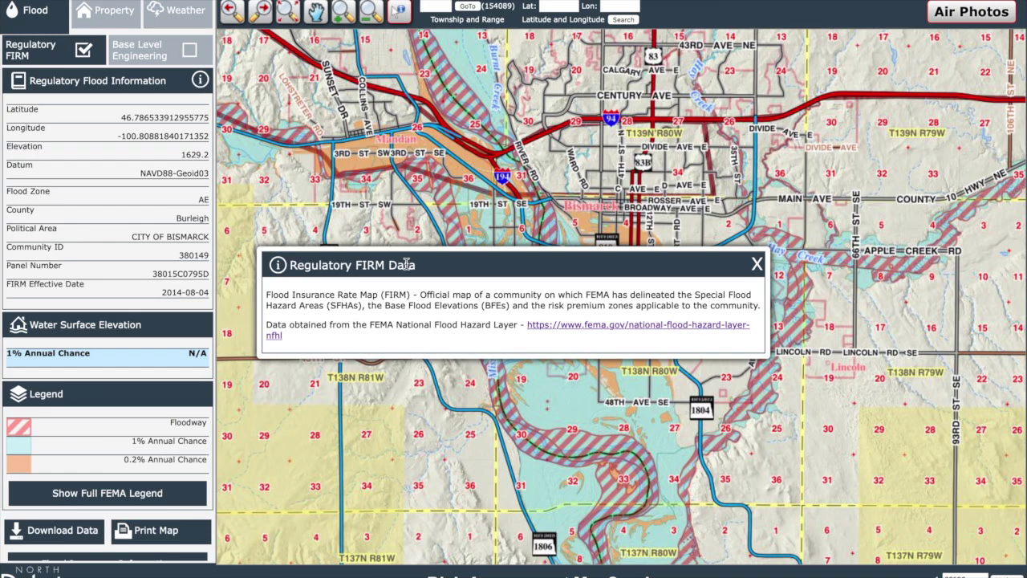
left_click(757, 265)
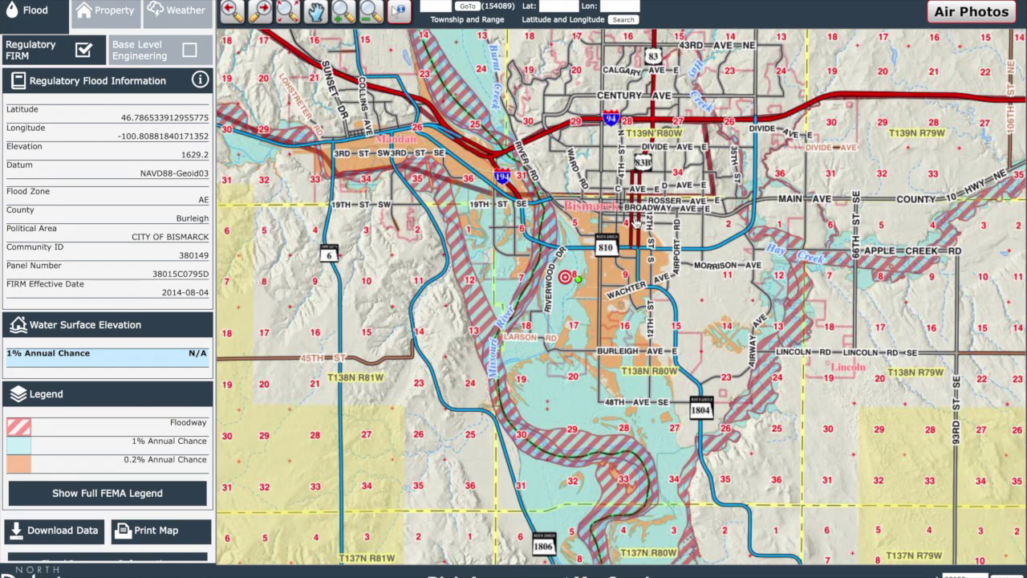
left_click(191, 51)
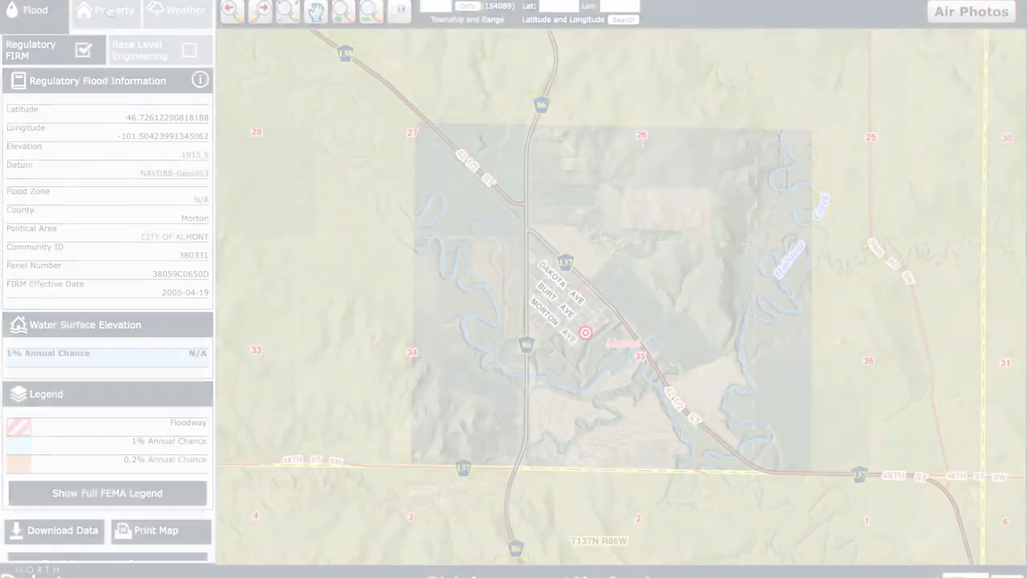
left_click(108, 10)
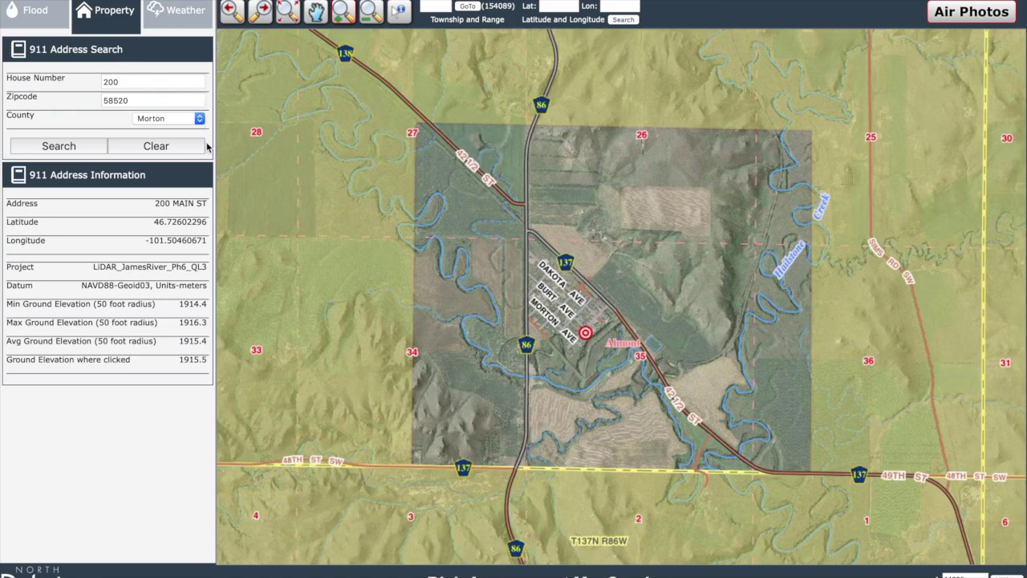
- Return to the Flood panel to see Regulatory FIRM info for the searched Almont address
left_click(44, 12)
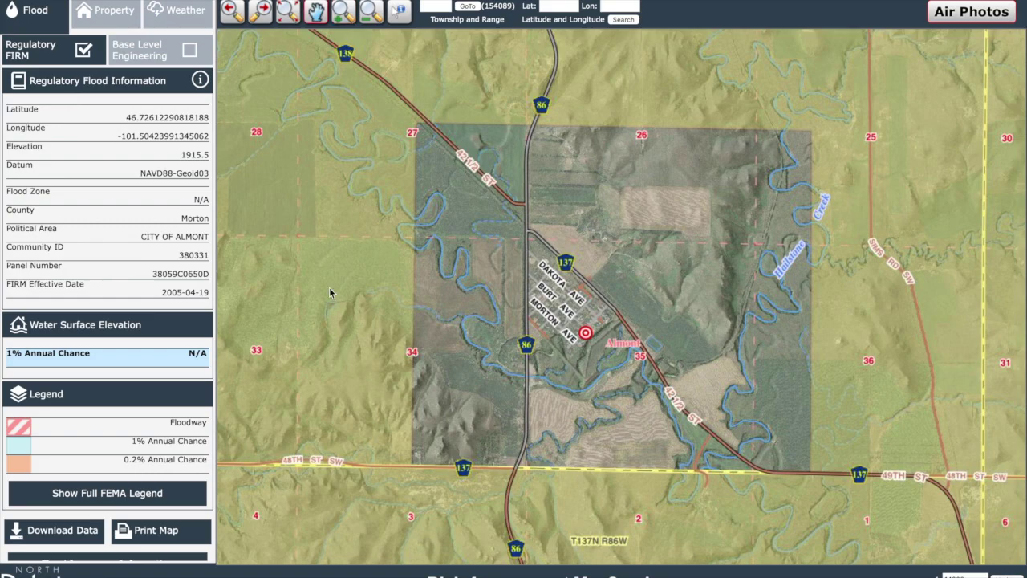
- Switch Almont to Base Level Engineering flood data, then box-zoom into the surrounding area
left_click(190, 50)
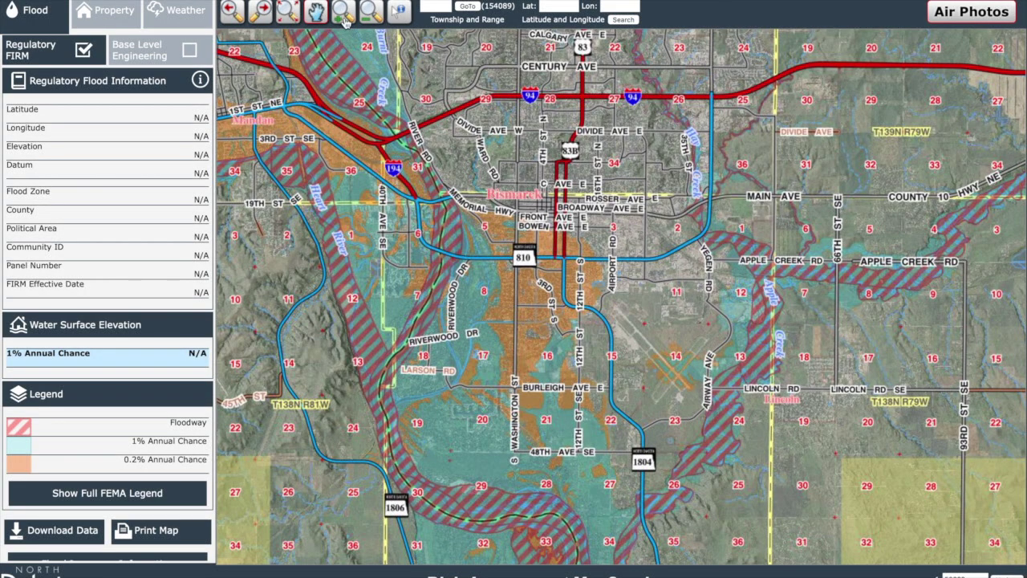
left_click(345, 18)
left_click_drag(637, 163, 1013, 423)
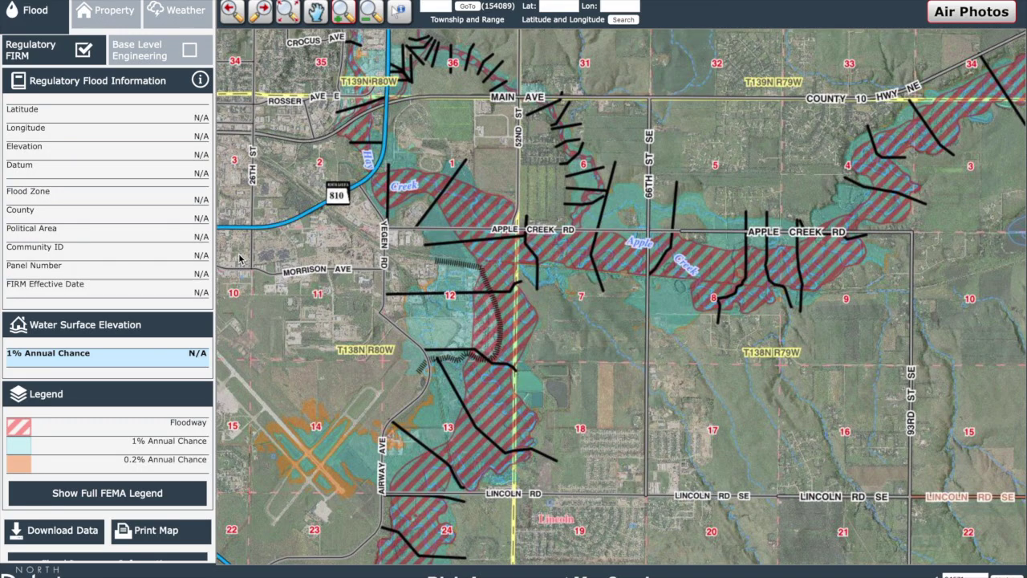
- Turn on Base Level Engineering, zoom to the flooded stretch of Apple Creek Rd, and print the map
left_click(190, 51)
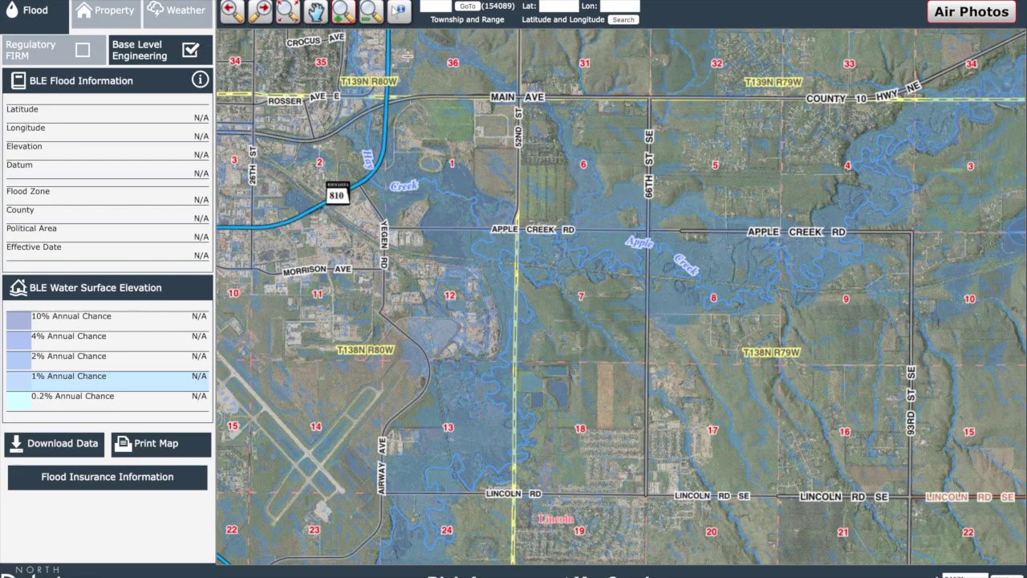
left_click_drag(592, 145, 896, 380)
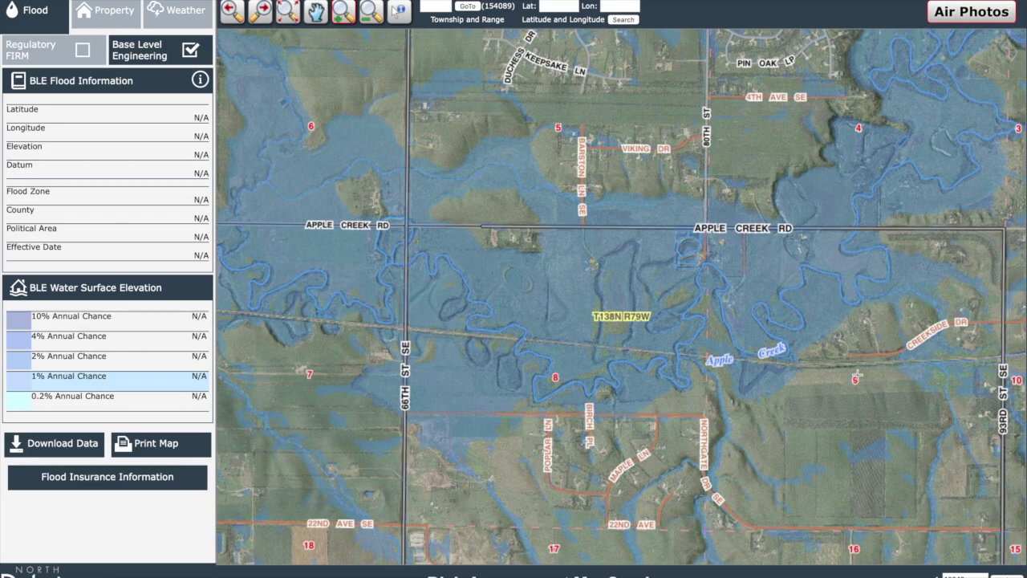
left_click(184, 452)
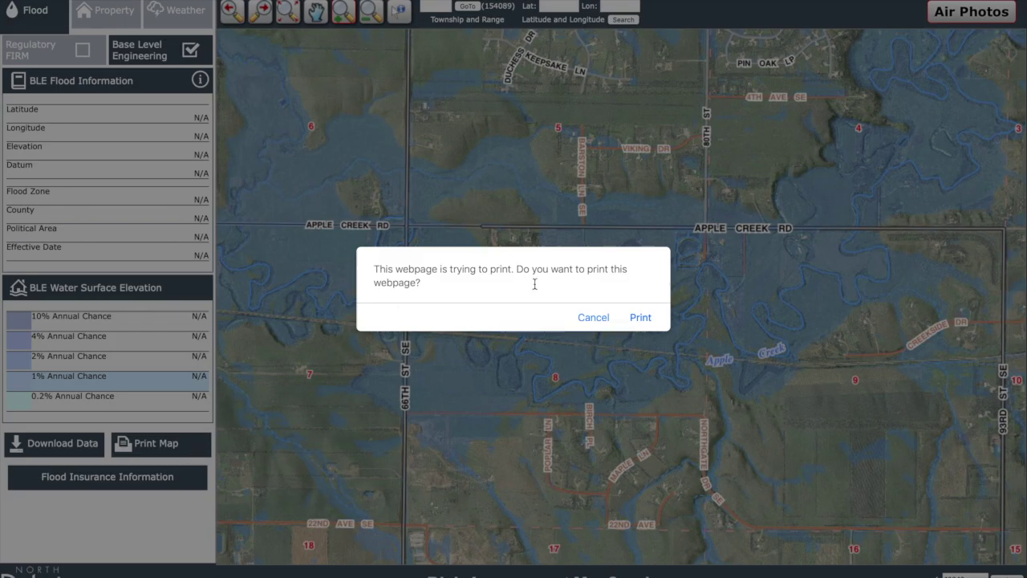
left_click(640, 318)
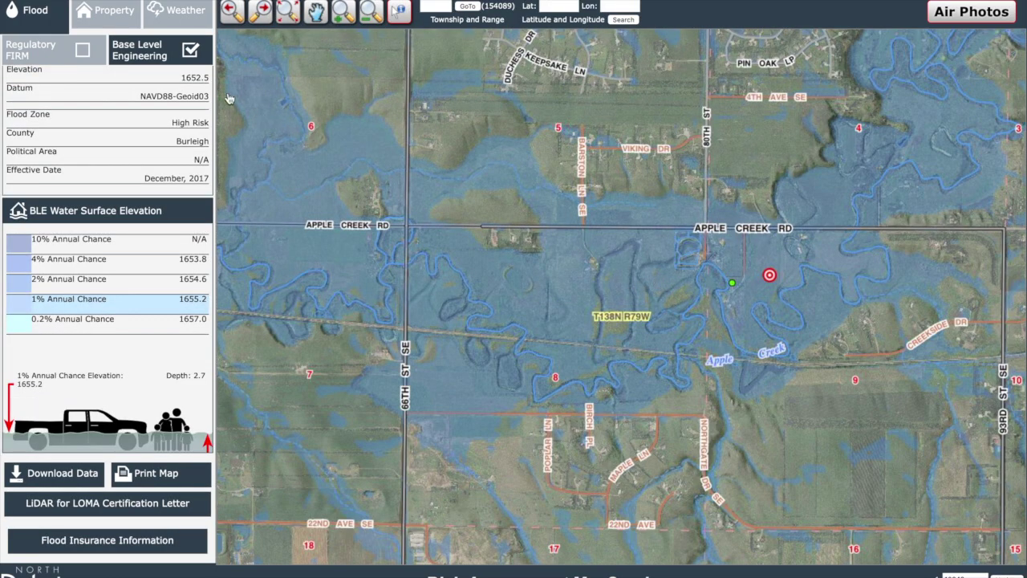
left_click(117, 25)
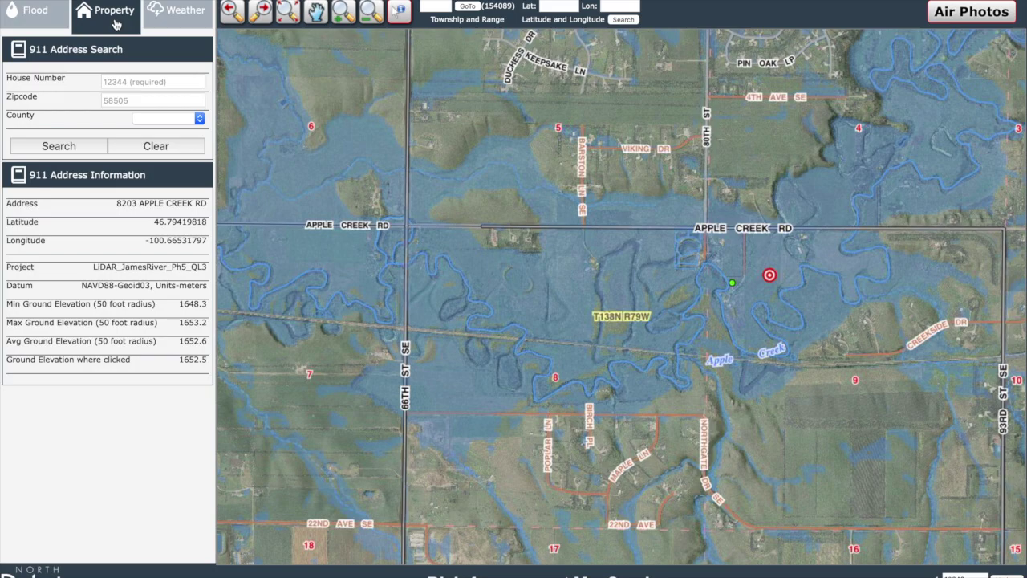
left_click(43, 15)
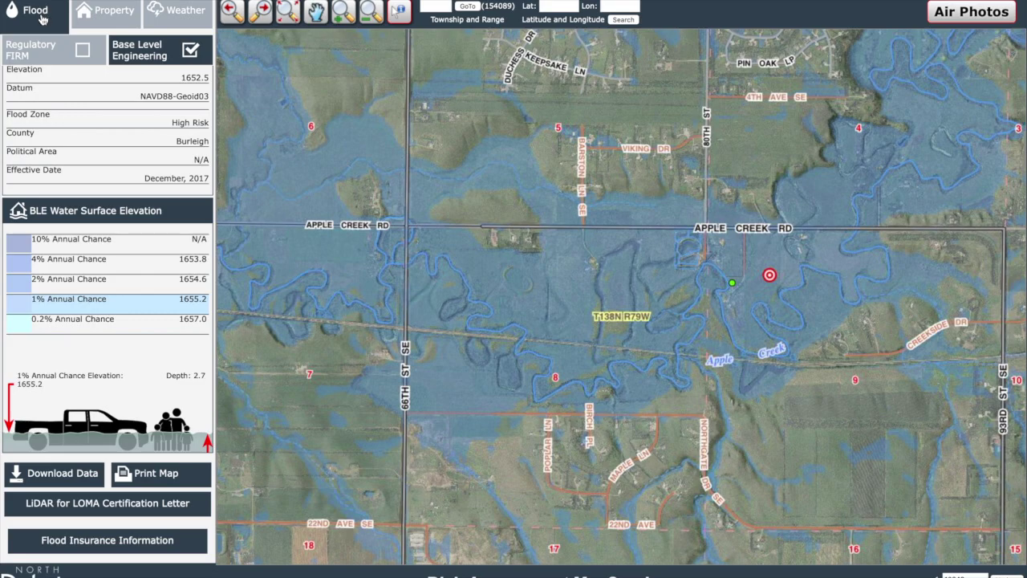
left_click(124, 508)
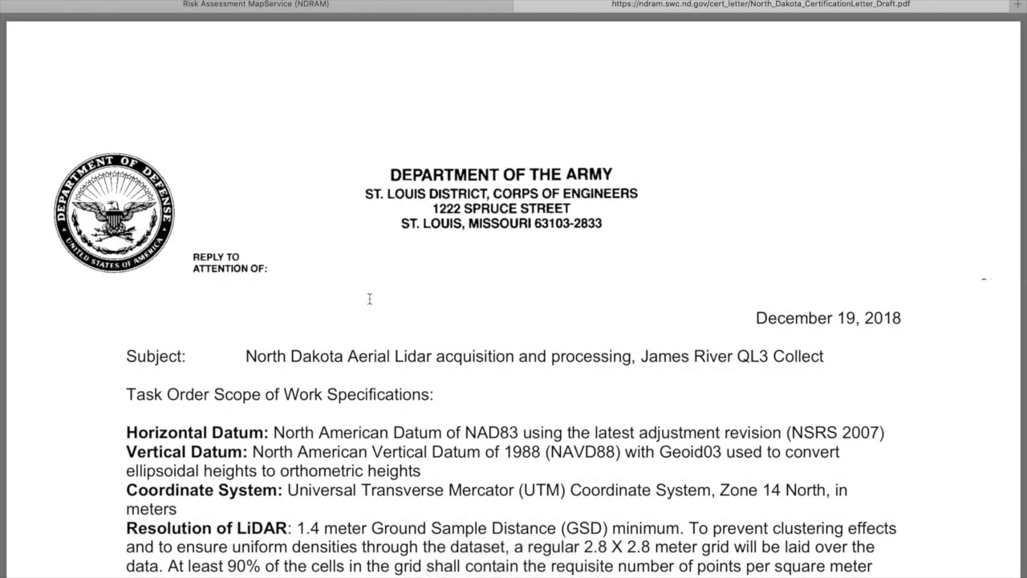
- Scroll through the James River QL3 LiDAR certification letter, then return to the map's Weather layers
scroll(369, 298, "down", 5)
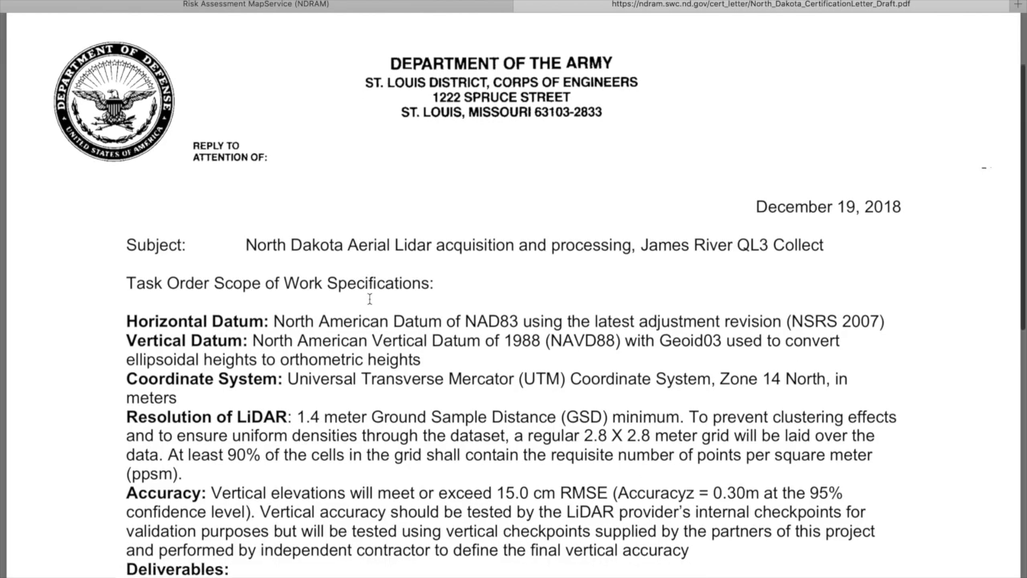
scroll(369, 299, "down", 3)
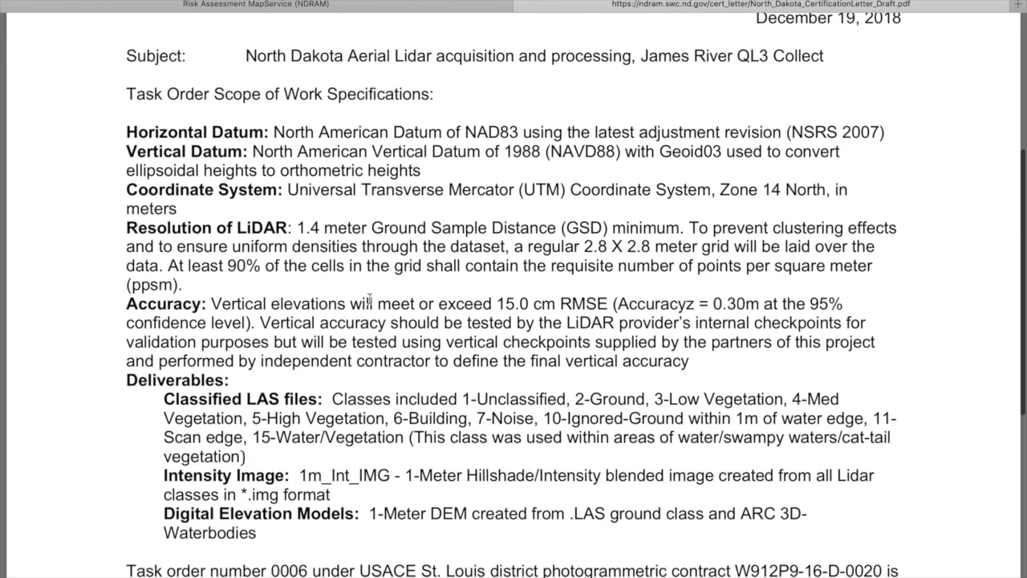
scroll(370, 299, "down", 6)
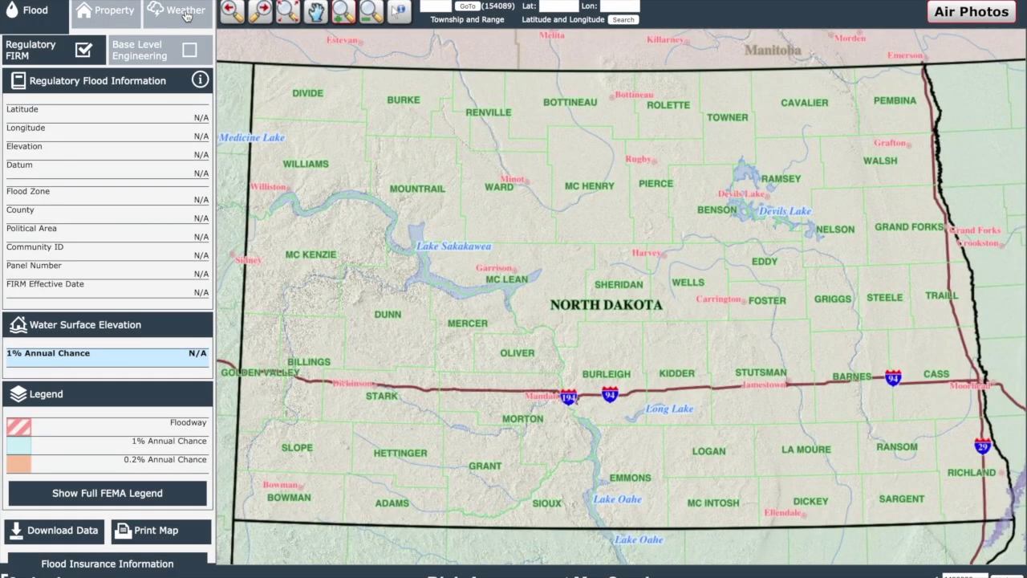
left_click(183, 14)
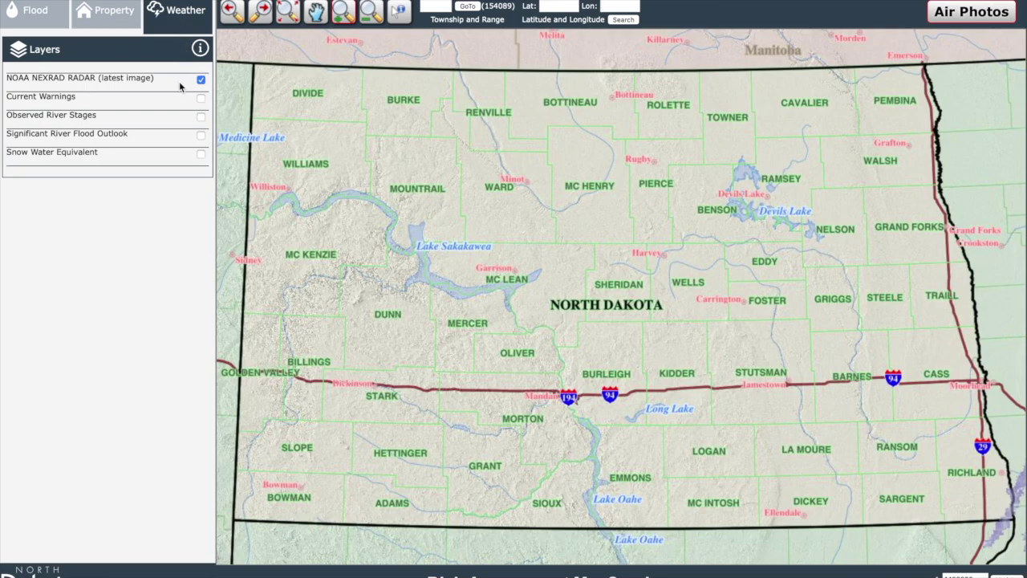
- Show Current Warnings, Observed River Stages, Significant River Flood Outlook, then Snow Water Equivalent in turn
left_click(201, 99)
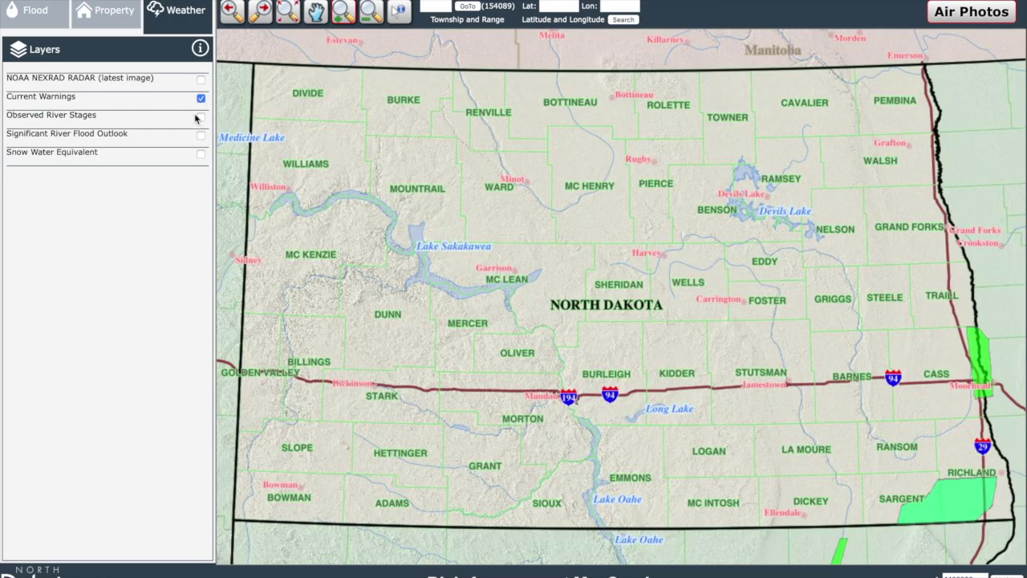
left_click(201, 117)
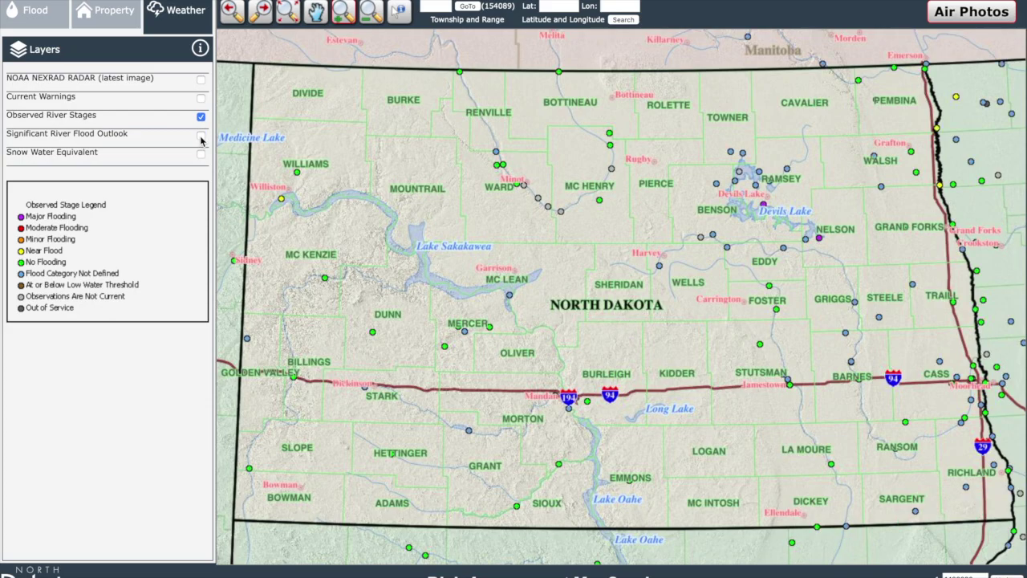
left_click(200, 136)
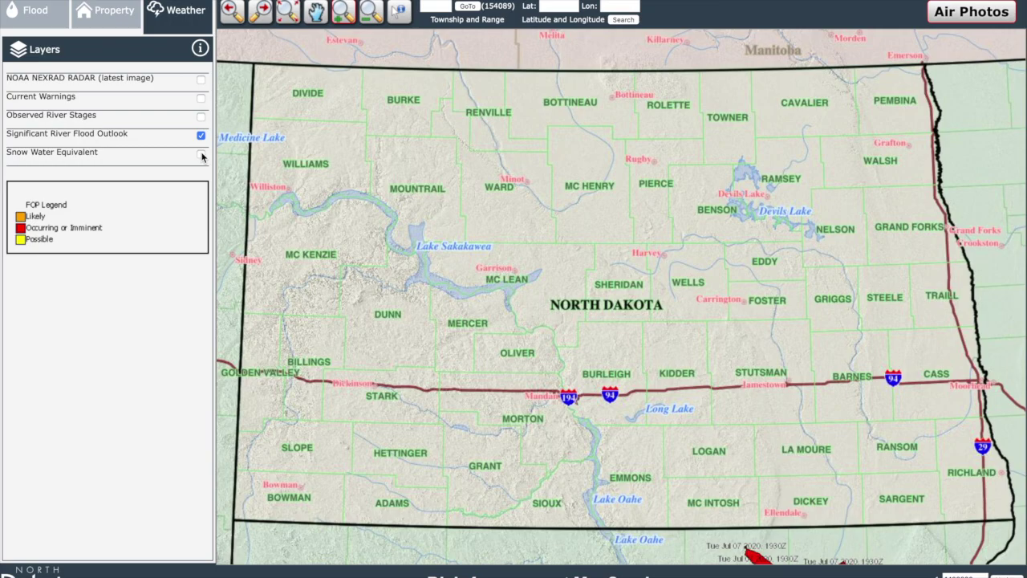
left_click(202, 155)
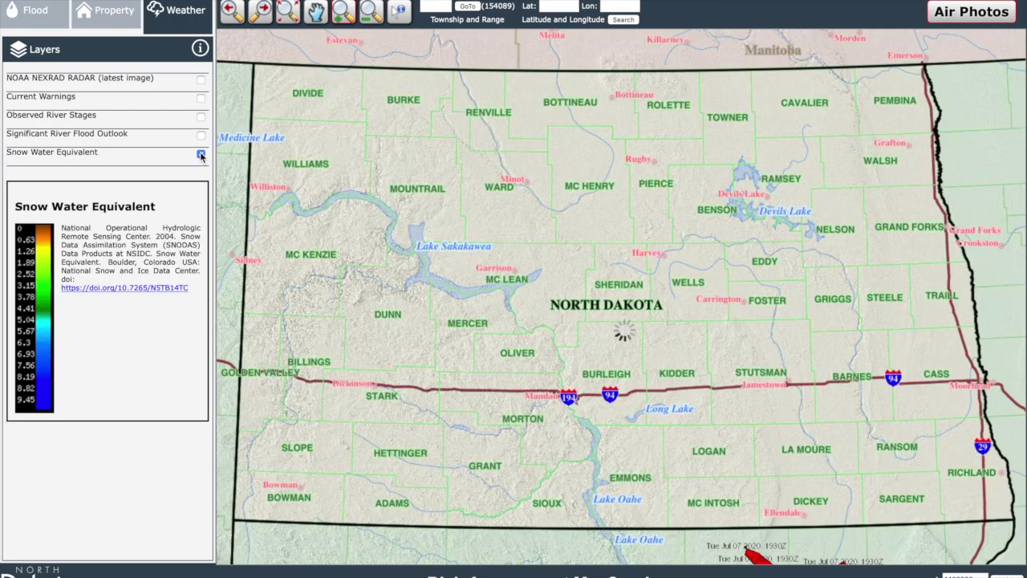